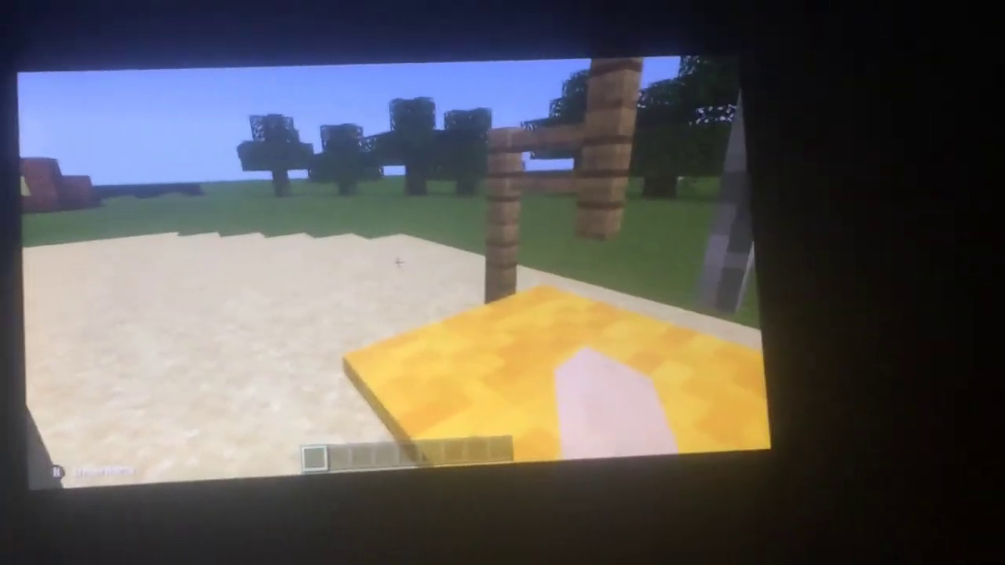
# Step: Mine the yellow wool block beside the wooden post to collect it
pyautogui.click(398, 263)
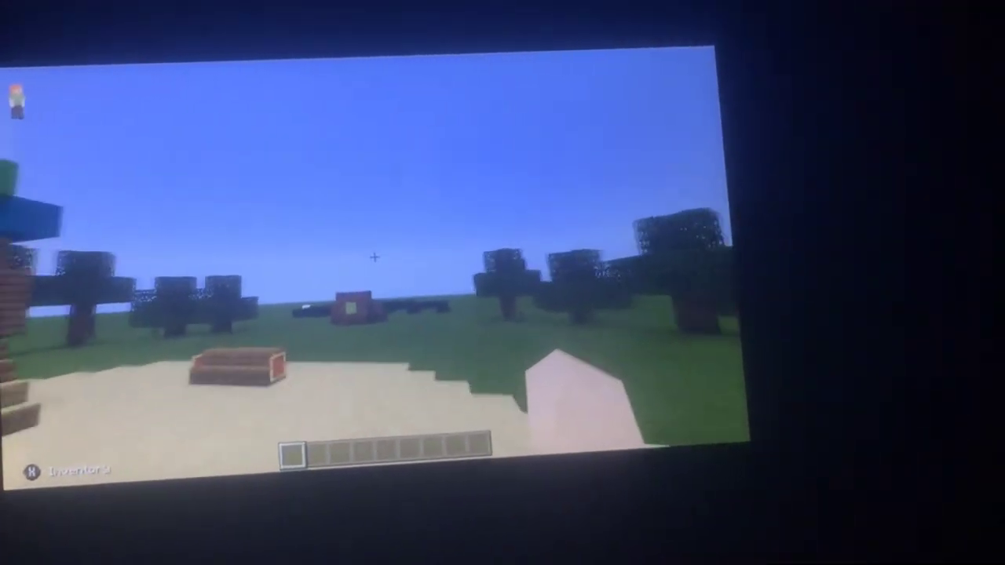